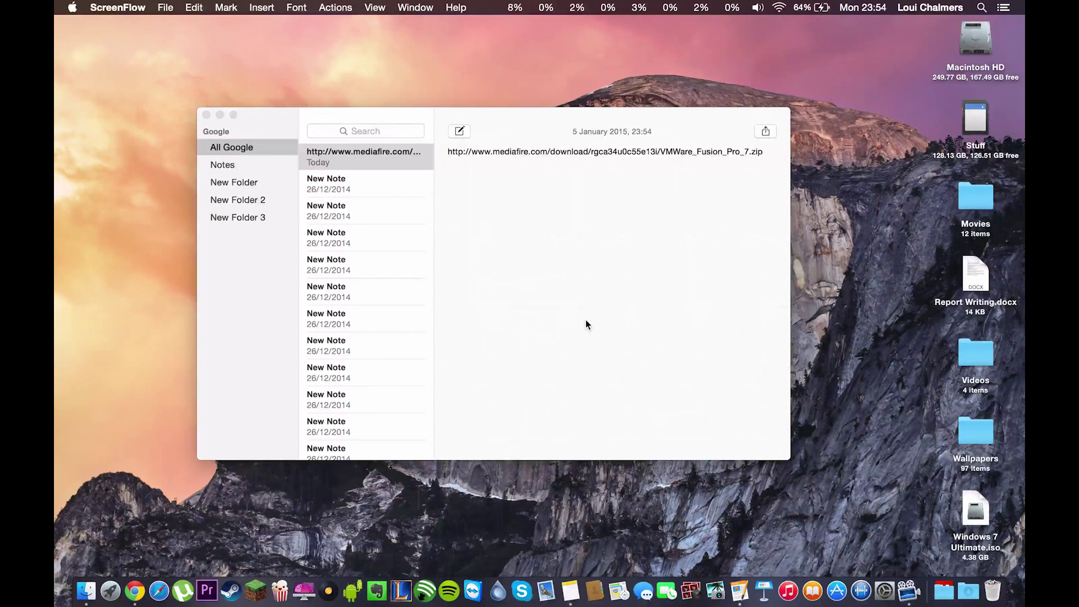
Copy the MediaFire download link from the note and start a new Chrome tab.
click(482, 178)
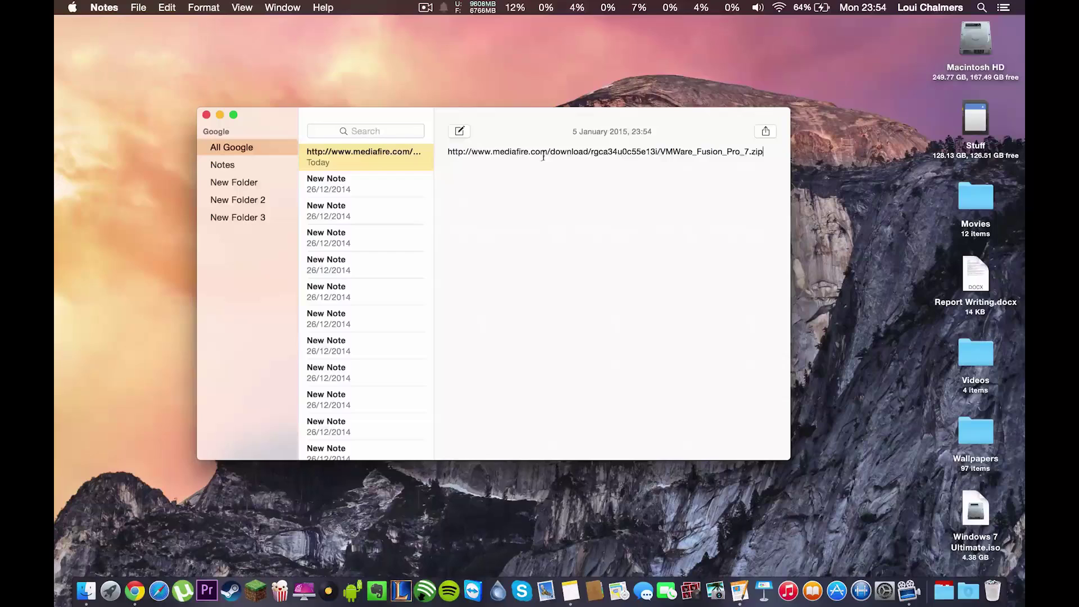
drag(755, 158, 438, 154)
key(super+c)
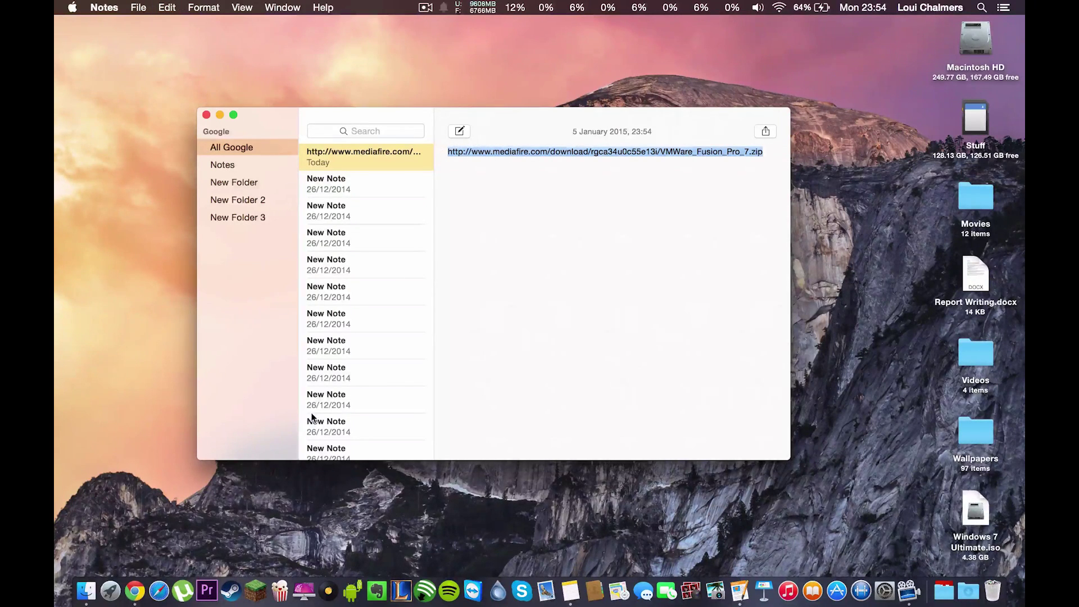
click(134, 591)
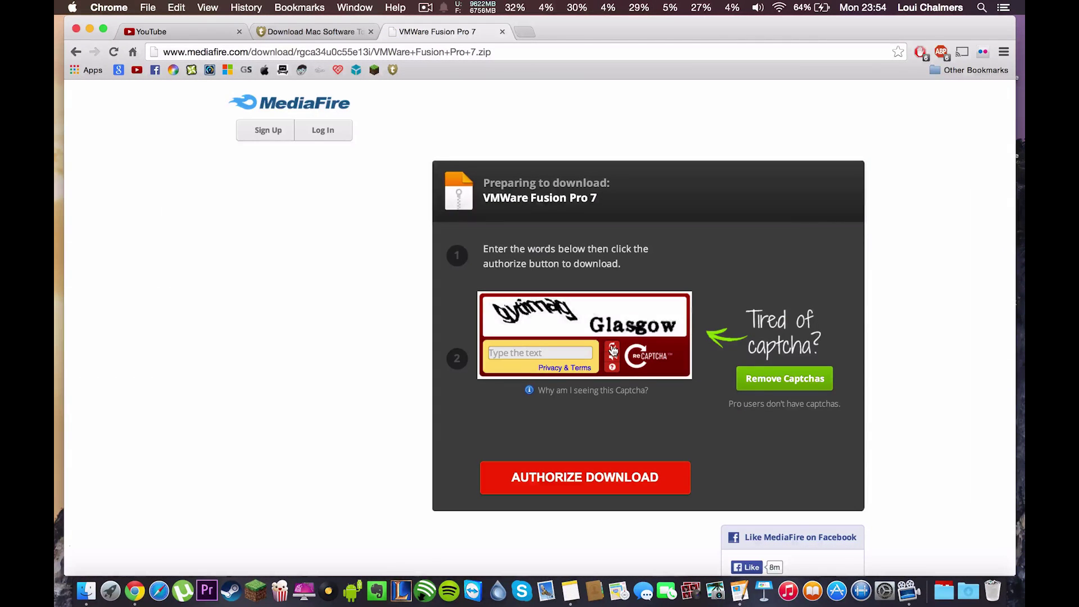
Refresh the MediaFire reCAPTCHA until readable and submit the answer.
click(612, 348)
click(612, 346)
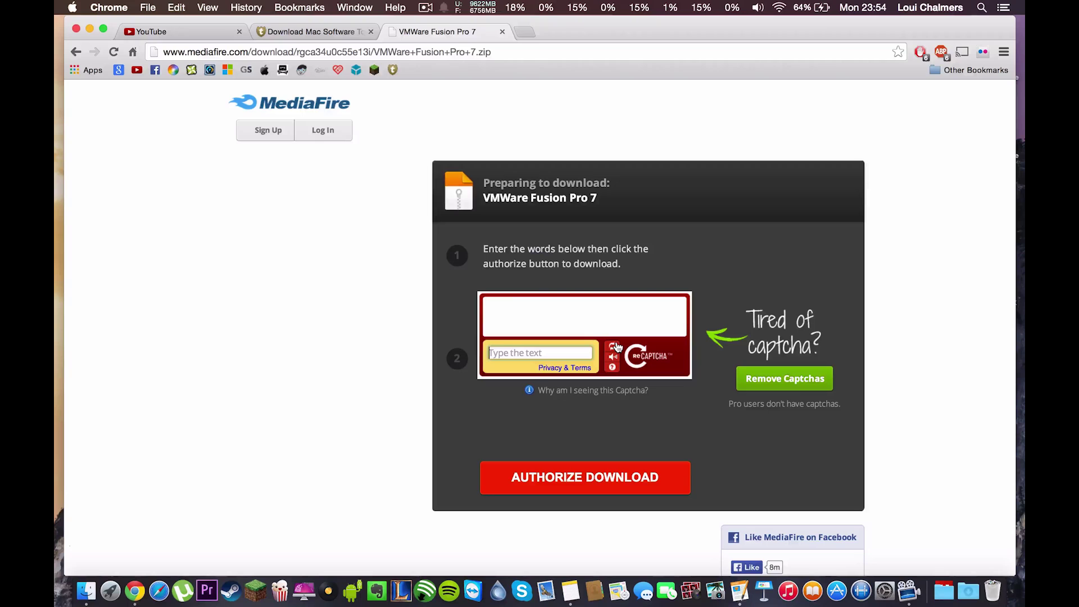
click(555, 359)
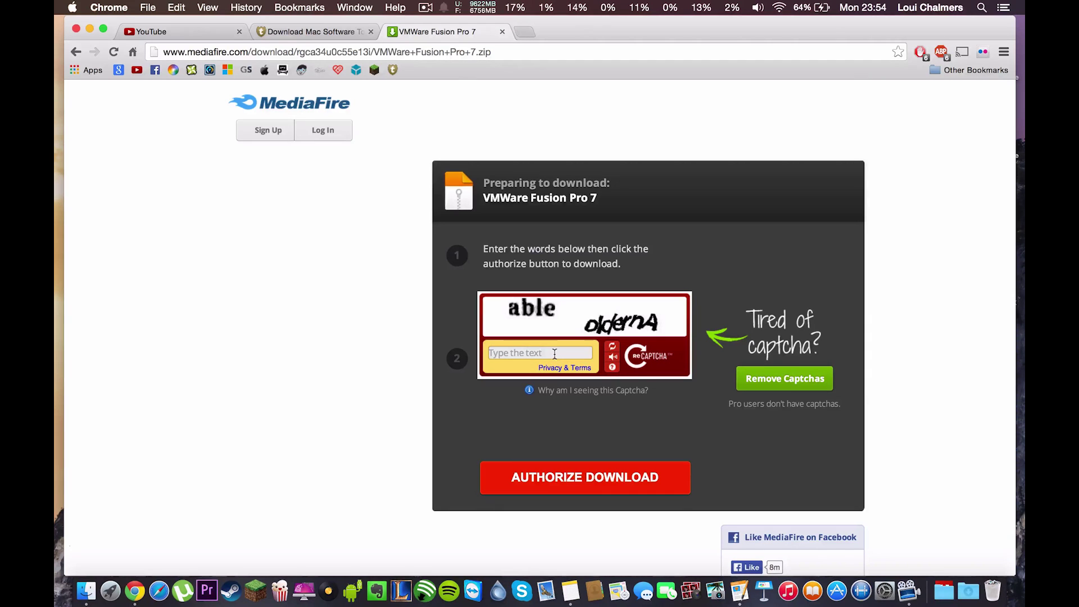
text(able)
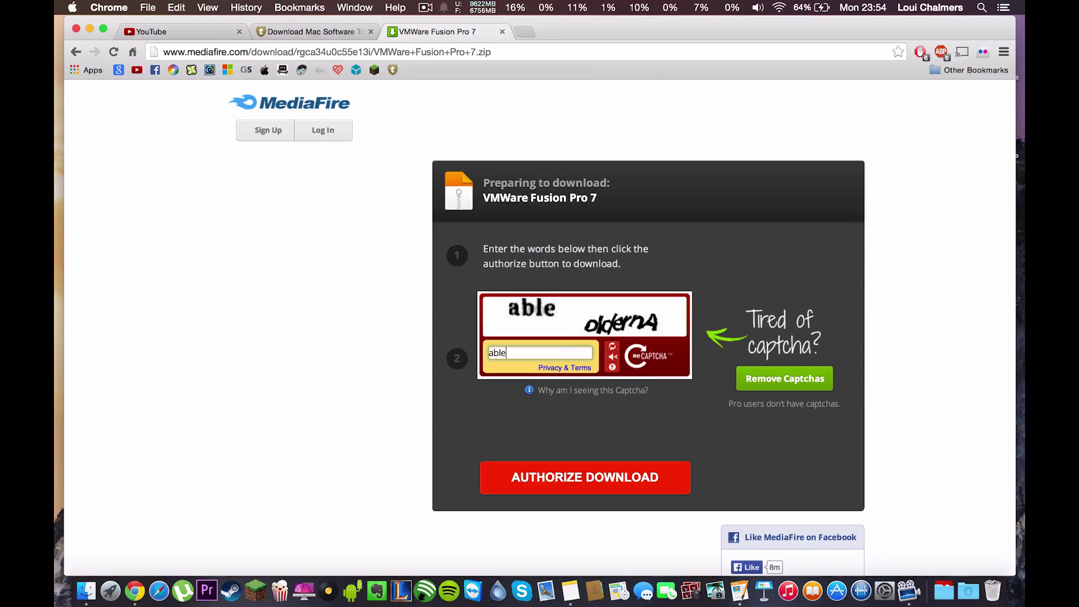
text( olderna)
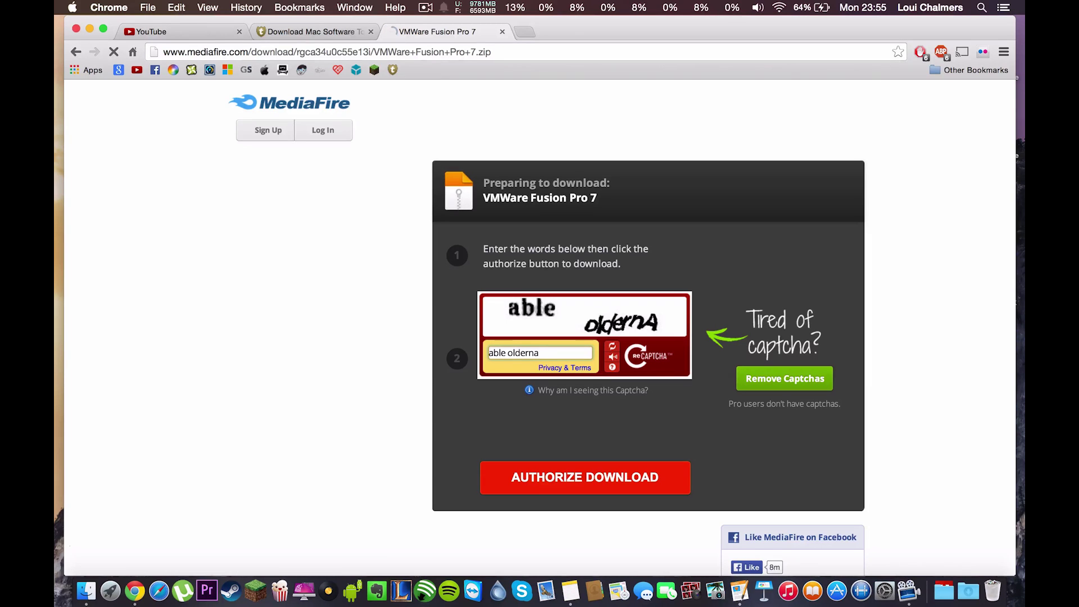
key(Return)
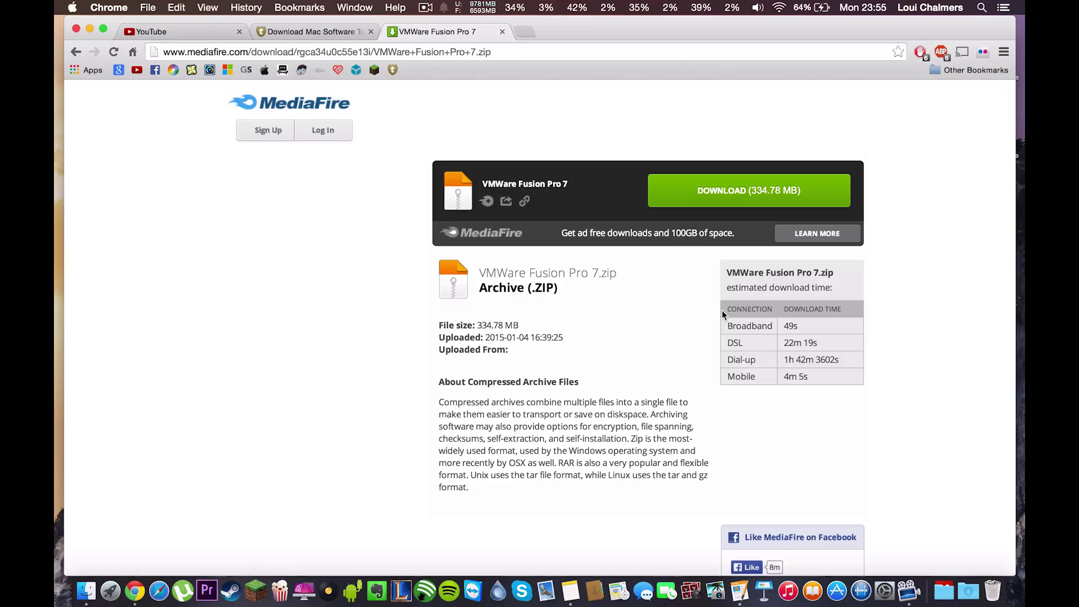
Download VMWare Fusion Pro 7.zip and show it in Chrome's full downloads list.
click(679, 195)
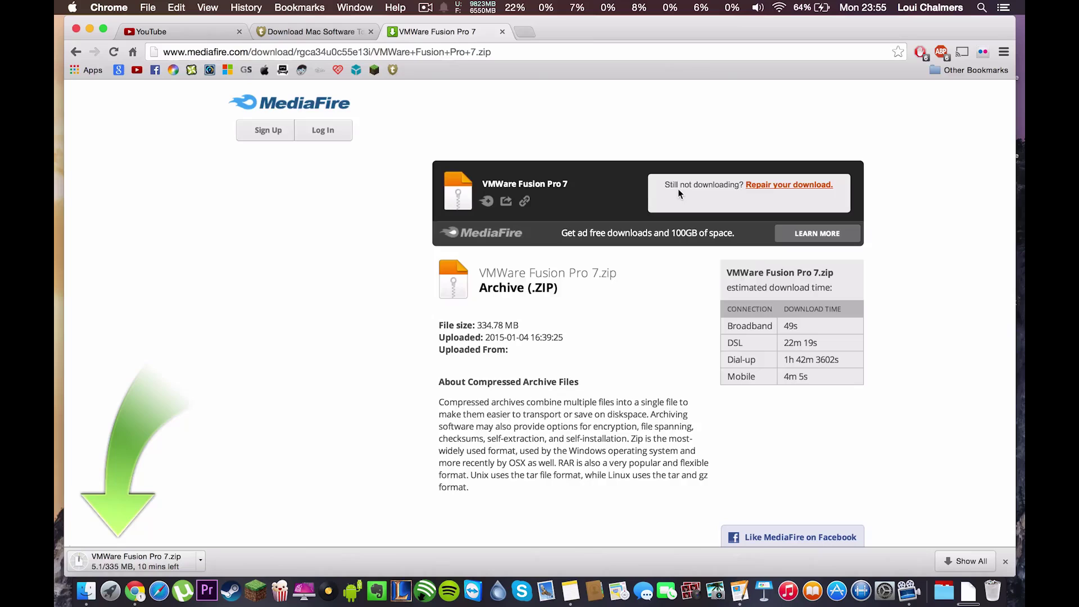
click(969, 561)
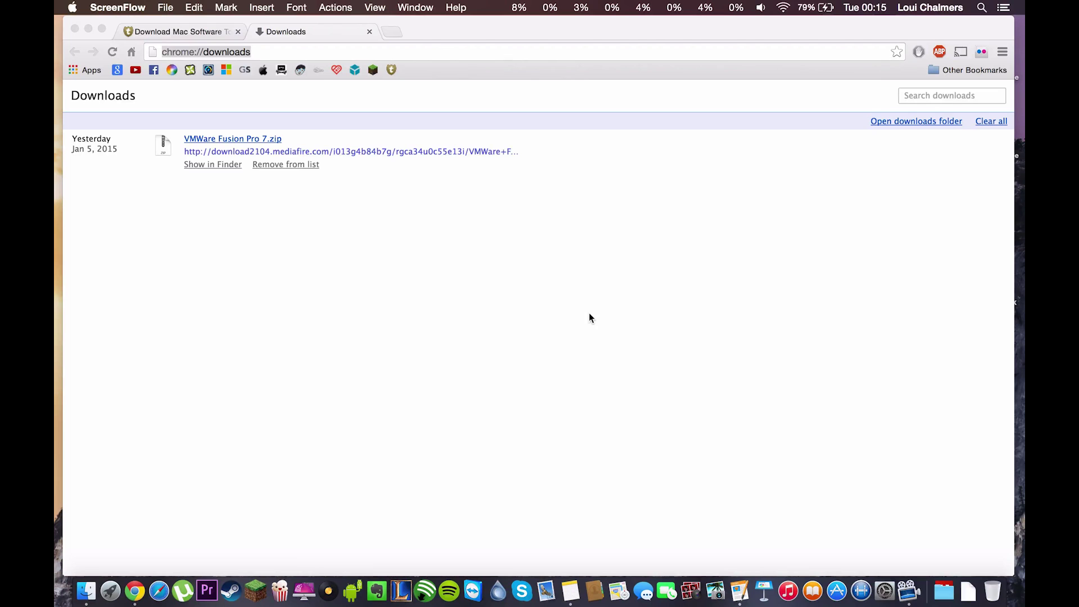
Narrow the Chrome window, drop a copy of the zip on the desktop, and close Chrome.
click(64, 198)
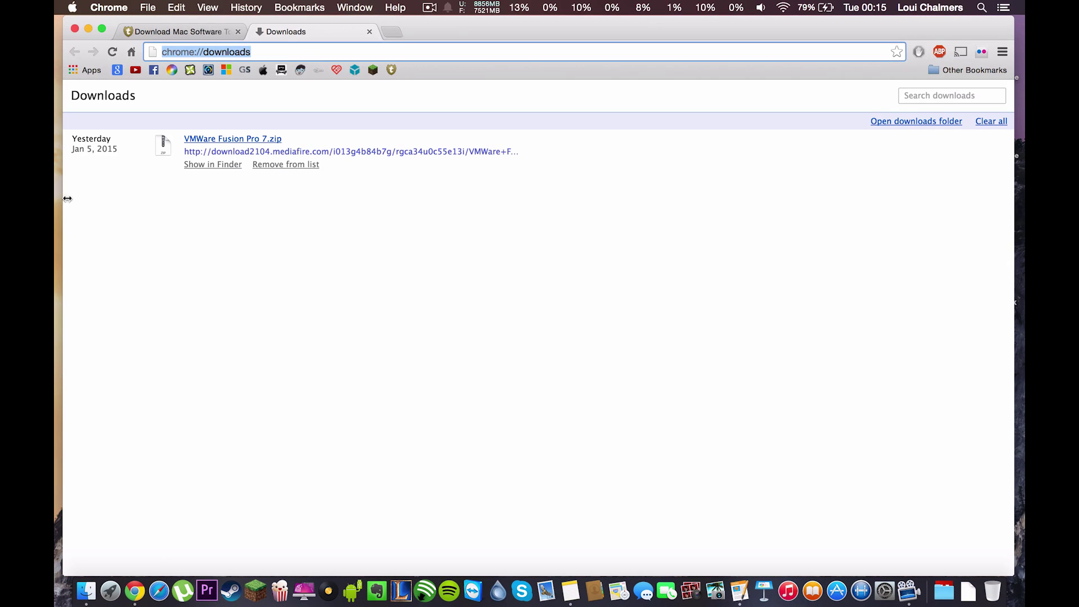
drag(63, 198, 131, 198)
drag(226, 144, 234, 140)
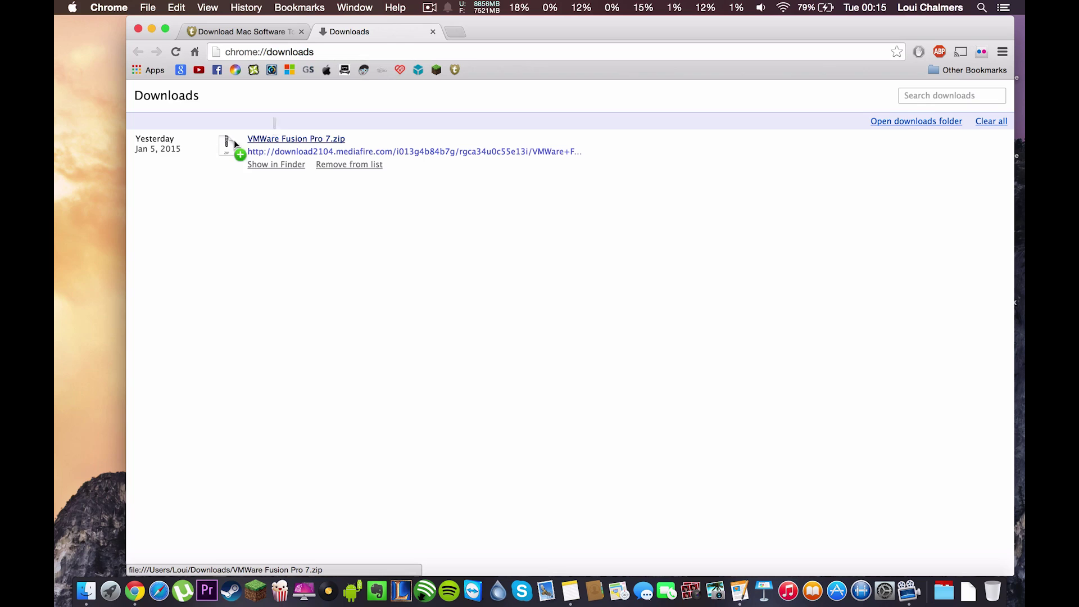
drag(110, 200, 109, 200)
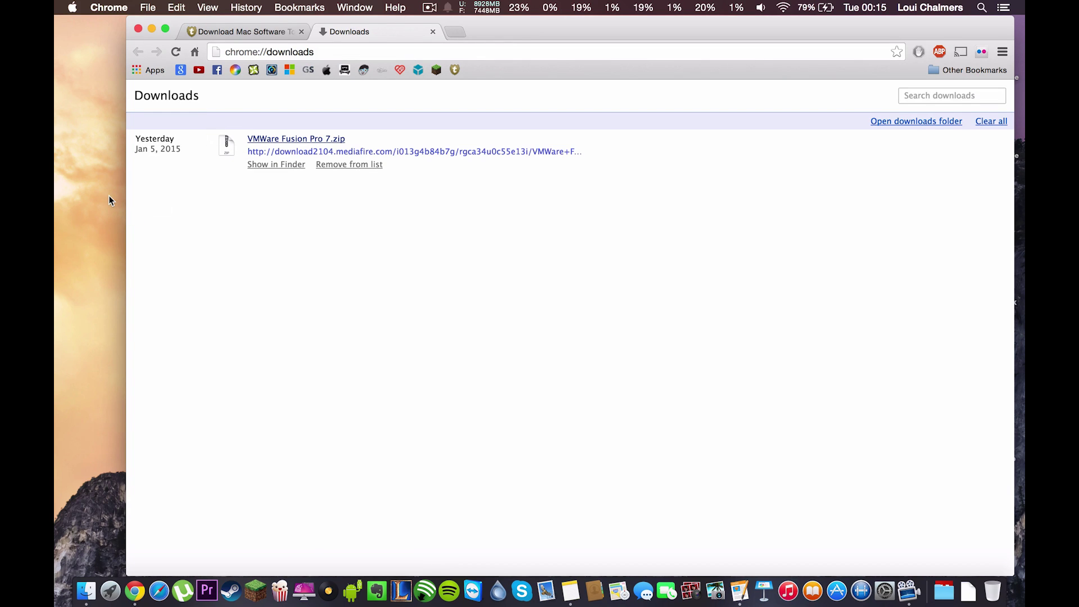
key(super+shift+w)
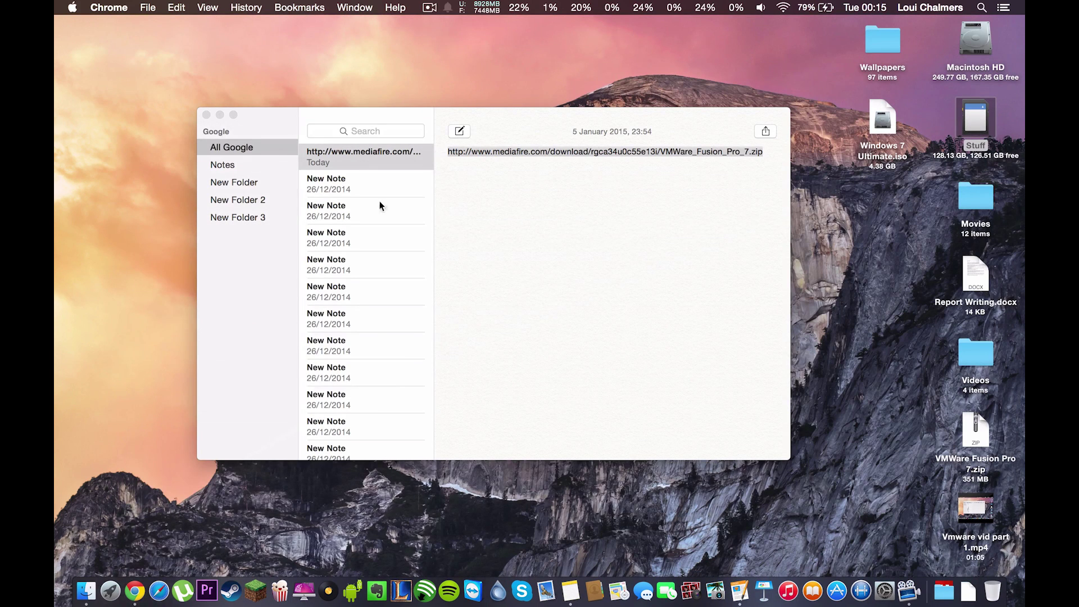
Close Notes and extract the VMware Fusion Pro zip on the desktop.
click(205, 114)
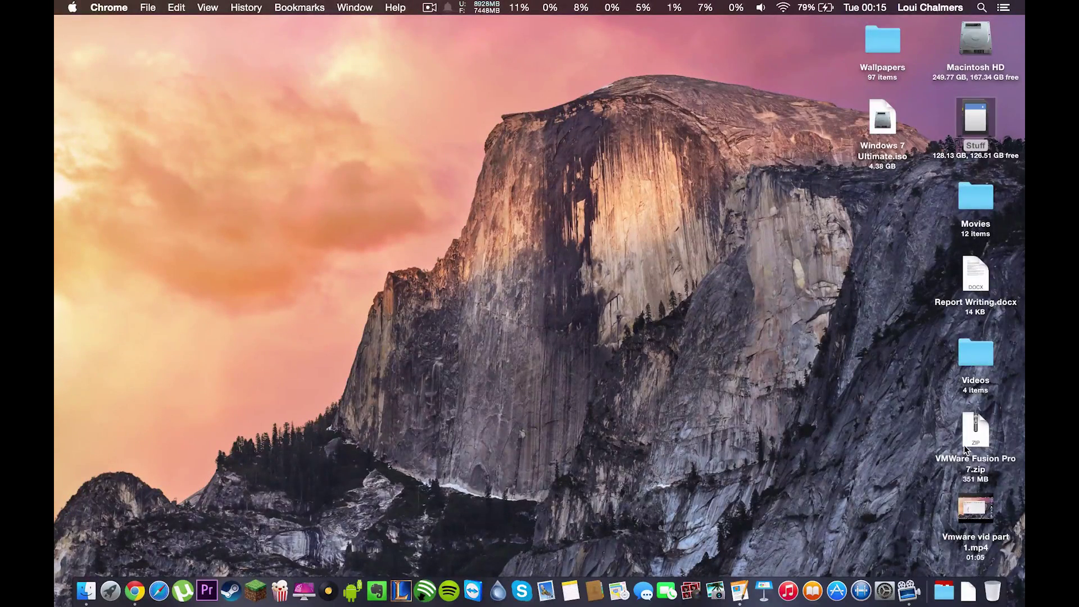
mouse_move(900, 413)
mouse_down()
mouse_move(1013, 458)
mouse_move(1000, 450)
mouse_up()
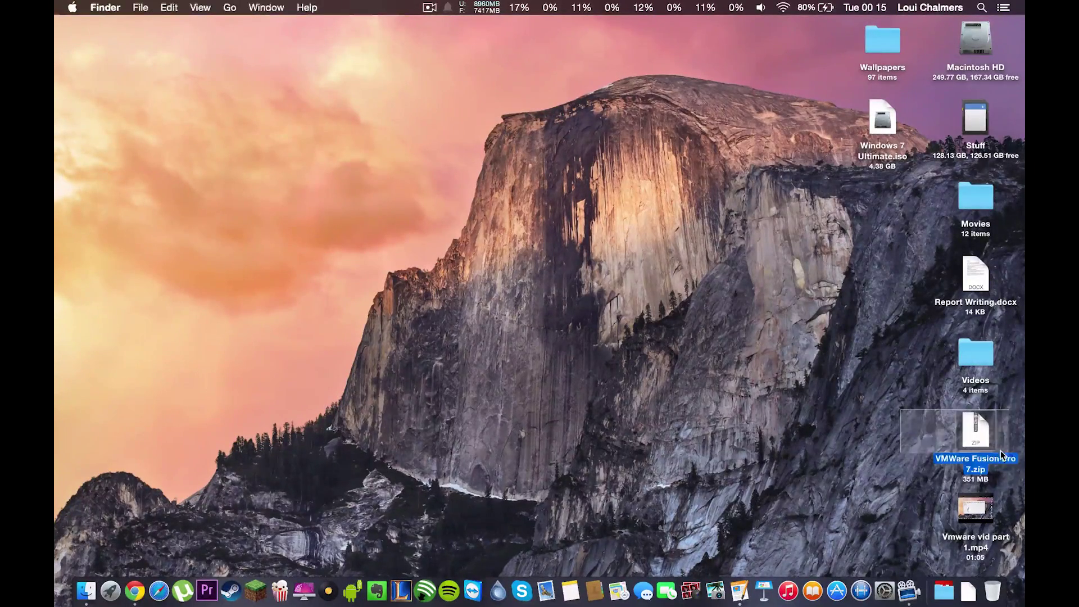
double_click(973, 430)
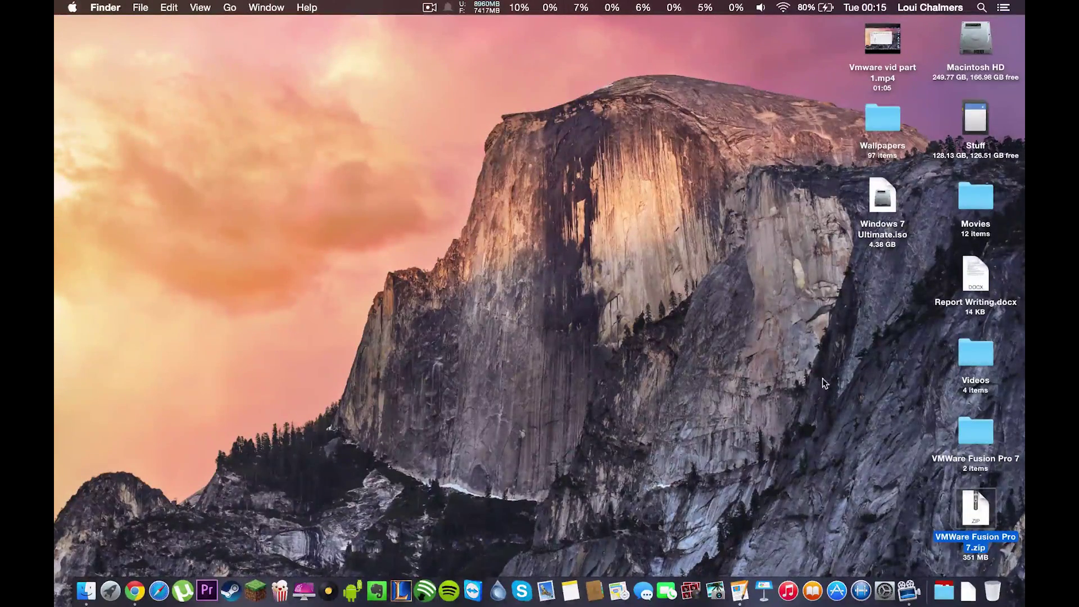
Open the extracted VMWare Fusion Pro 7 folder and inspect the Keys file and disk image.
double_click(977, 433)
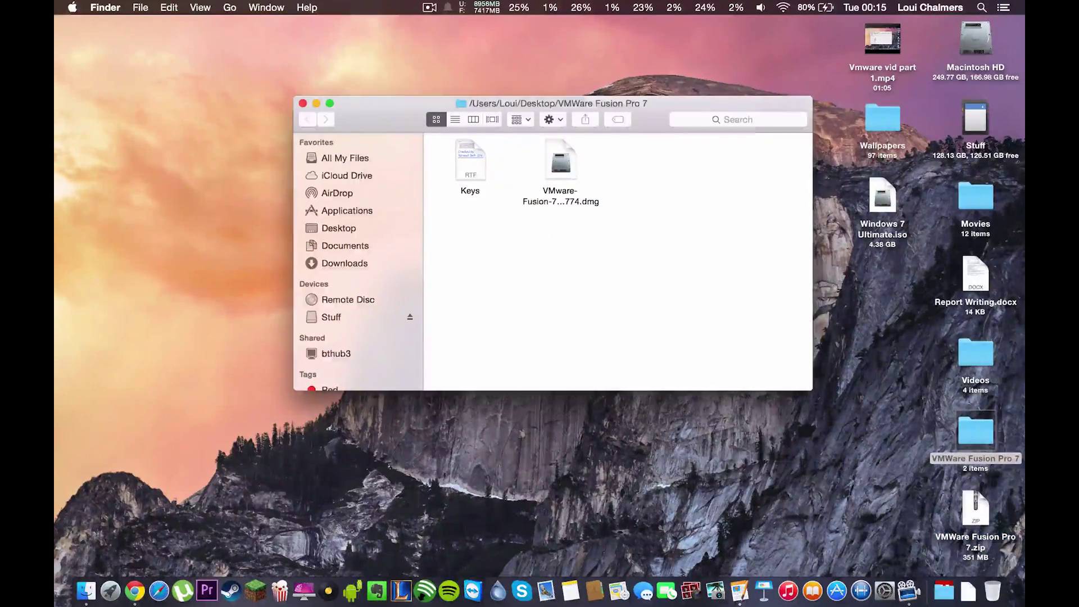
drag(400, 101, 272, 98)
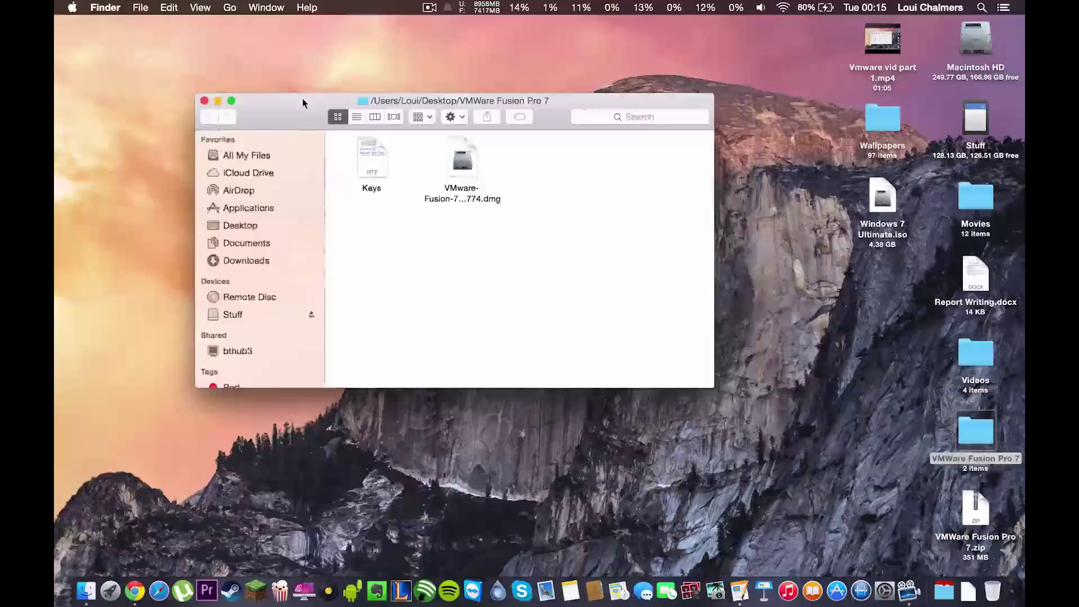
drag(489, 268, 431, 162)
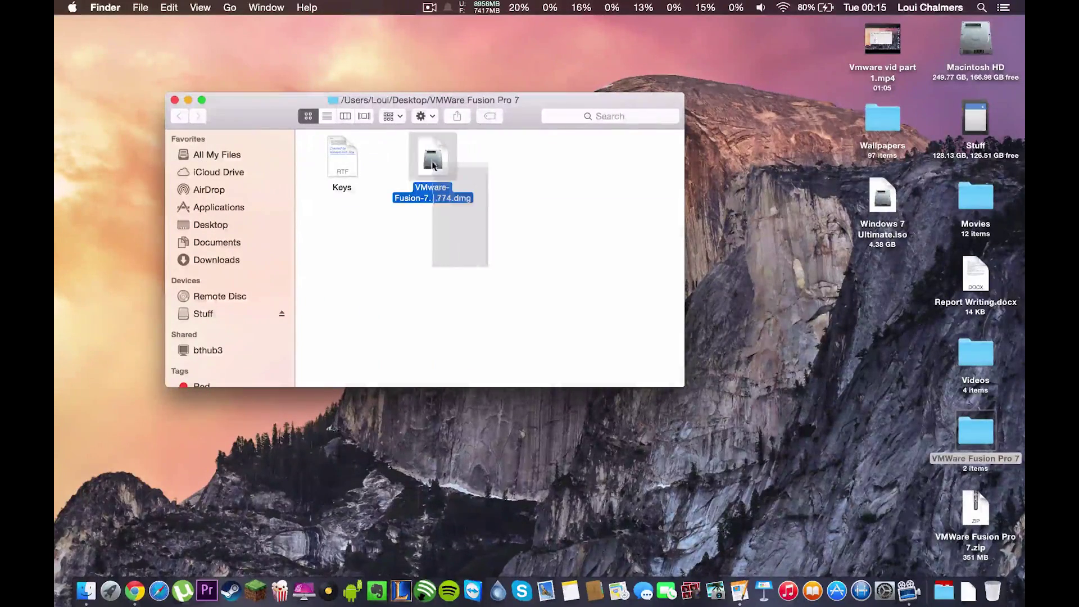
click(320, 212)
click(337, 163)
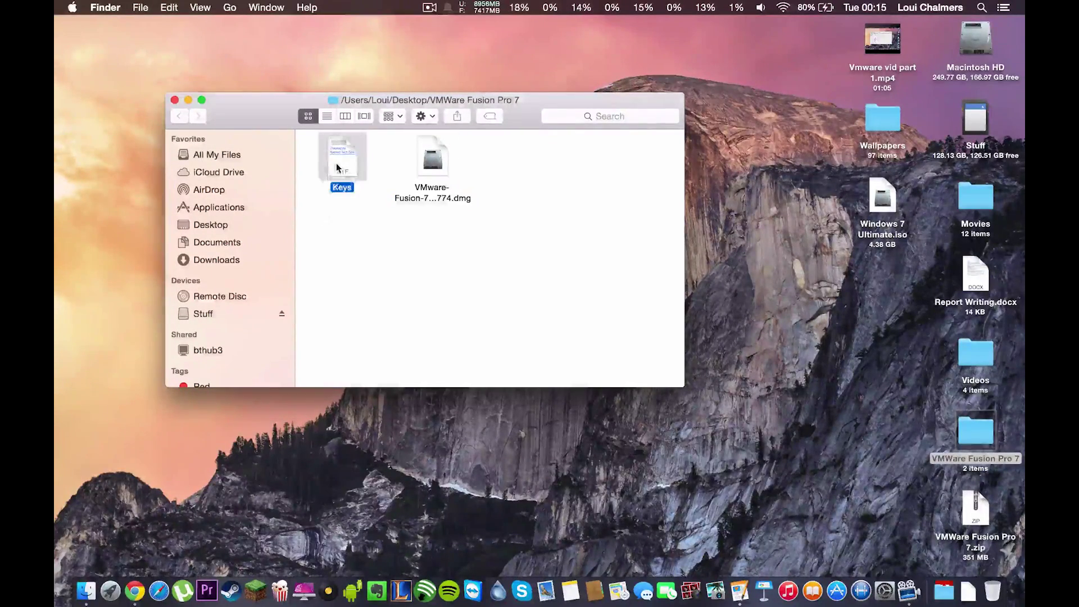
click(464, 254)
Mount the VMware Fusion dmg, launch its installer, and accept the downloaded-app warning.
double_click(436, 157)
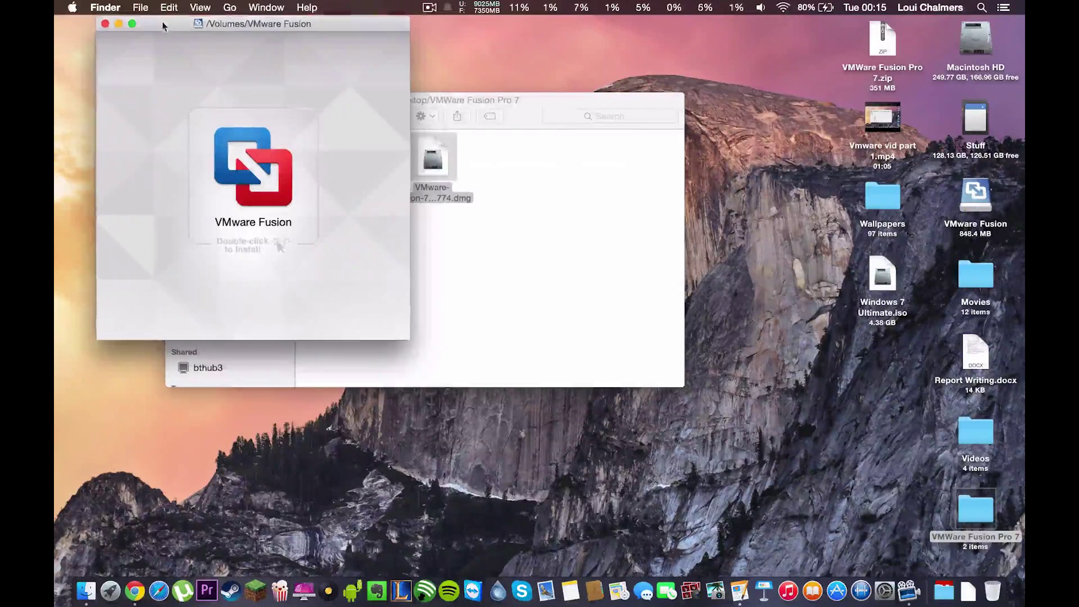
drag(161, 19, 267, 59)
click(373, 214)
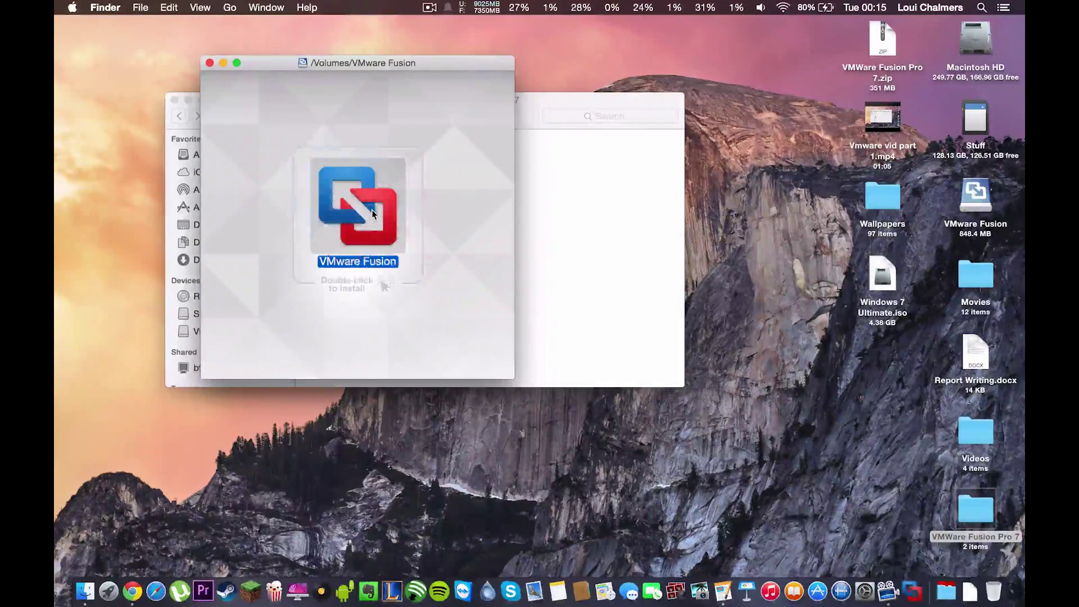
double_click(373, 213)
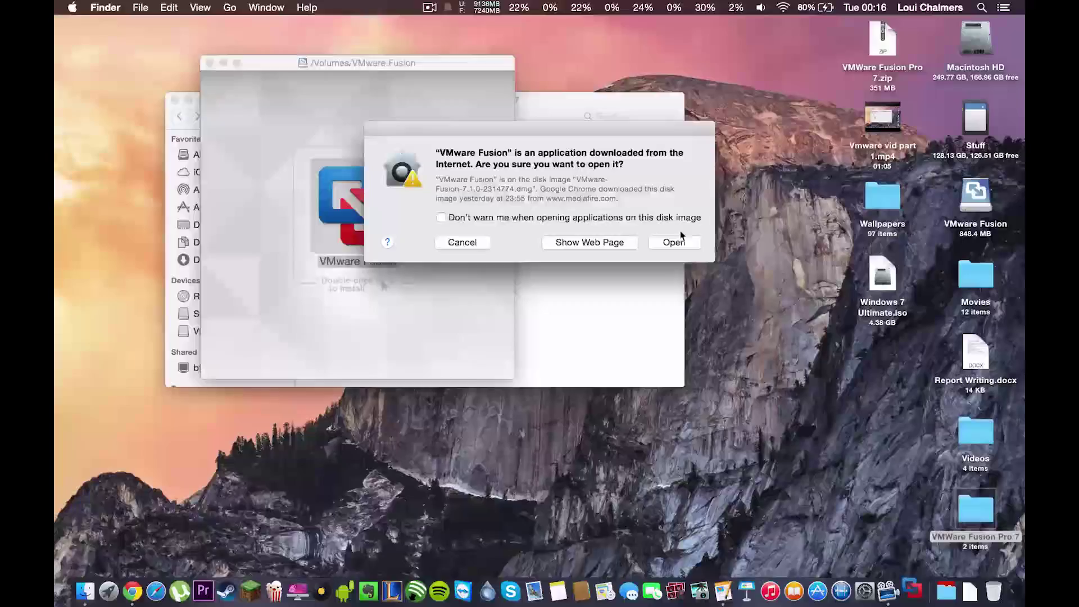
click(675, 242)
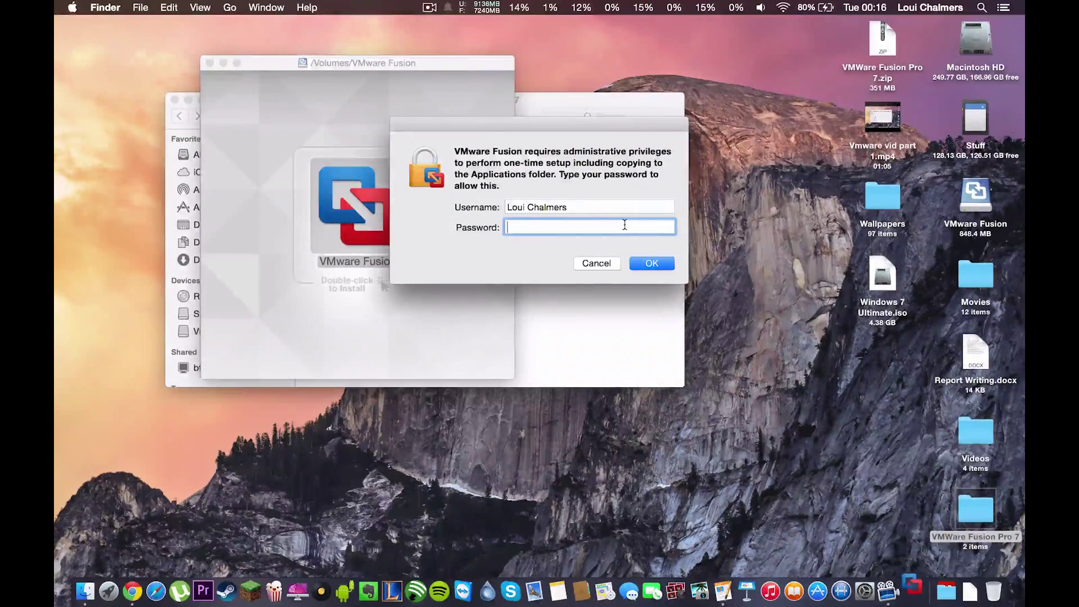
text(pxxxxxxx)
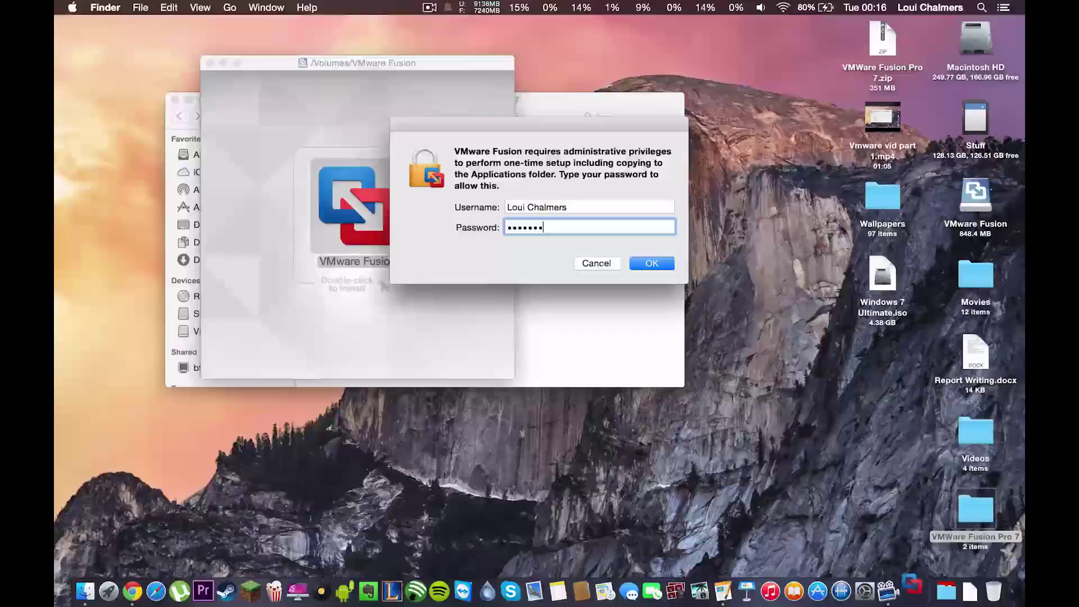
text(xx)
Submit the administrator password so VMware Fusion 7 installs.
key(Return)
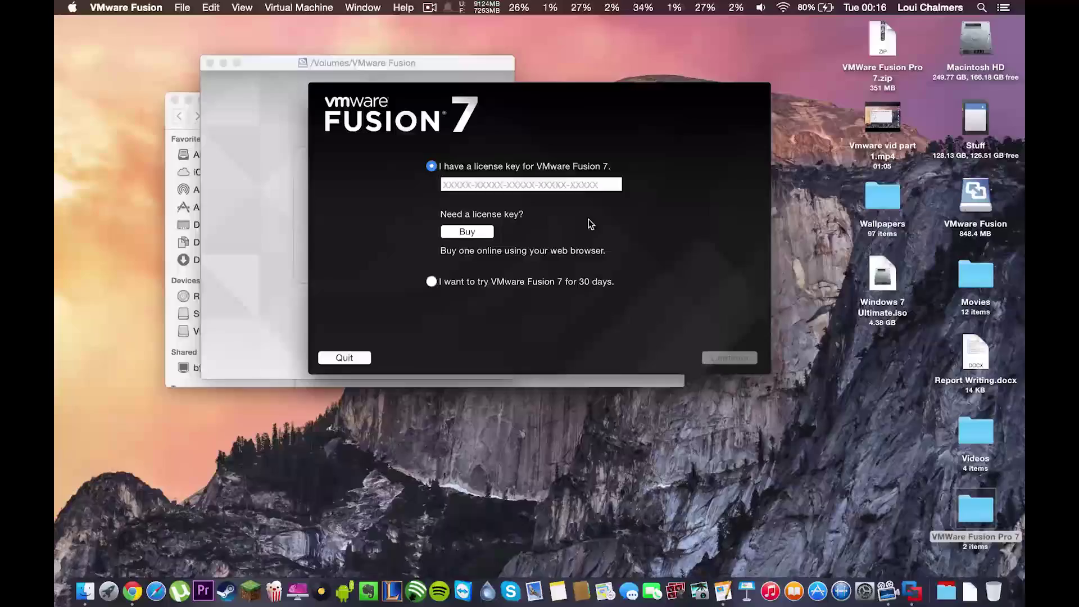
click(223, 62)
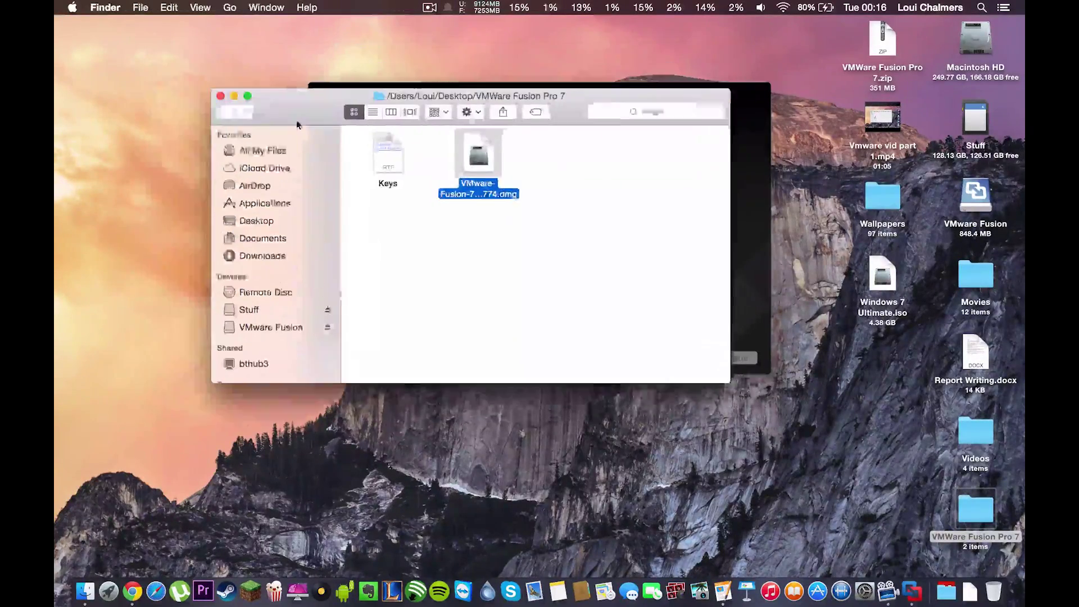
drag(250, 118, 290, 139)
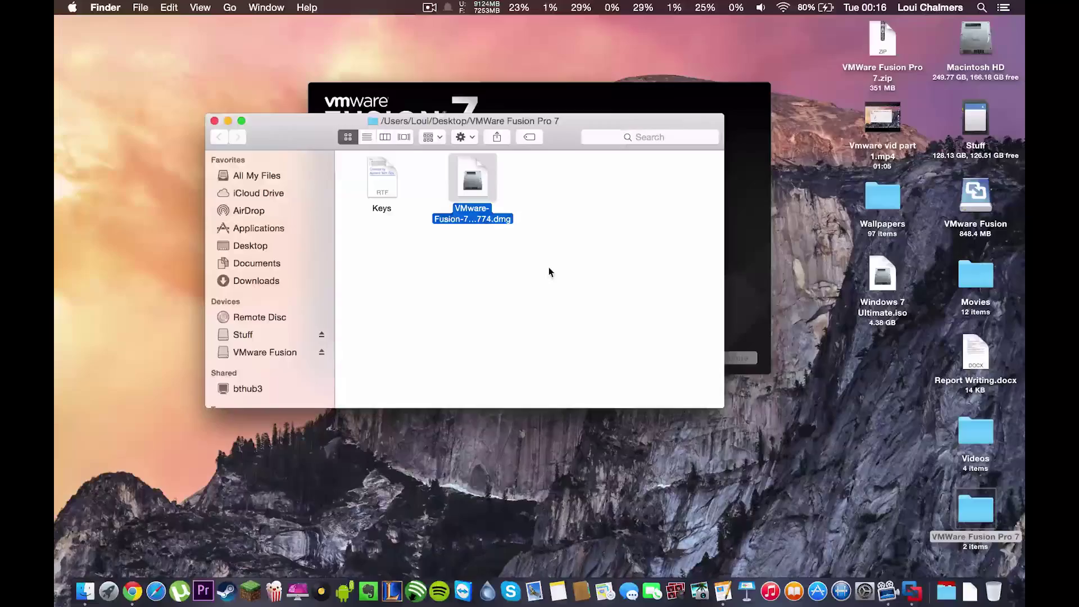
double_click(385, 175)
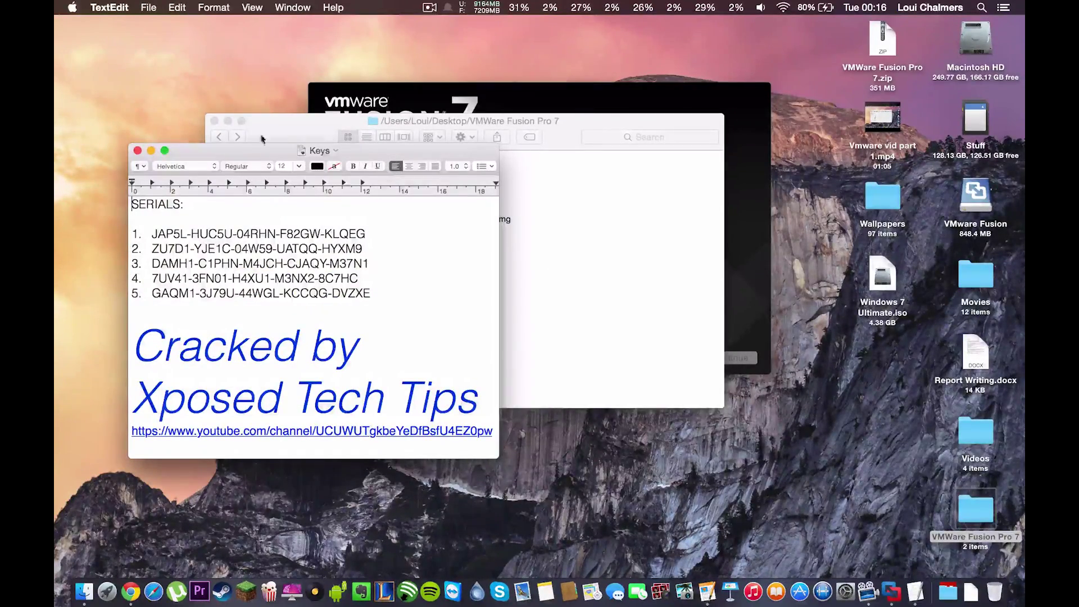
drag(261, 150, 217, 62)
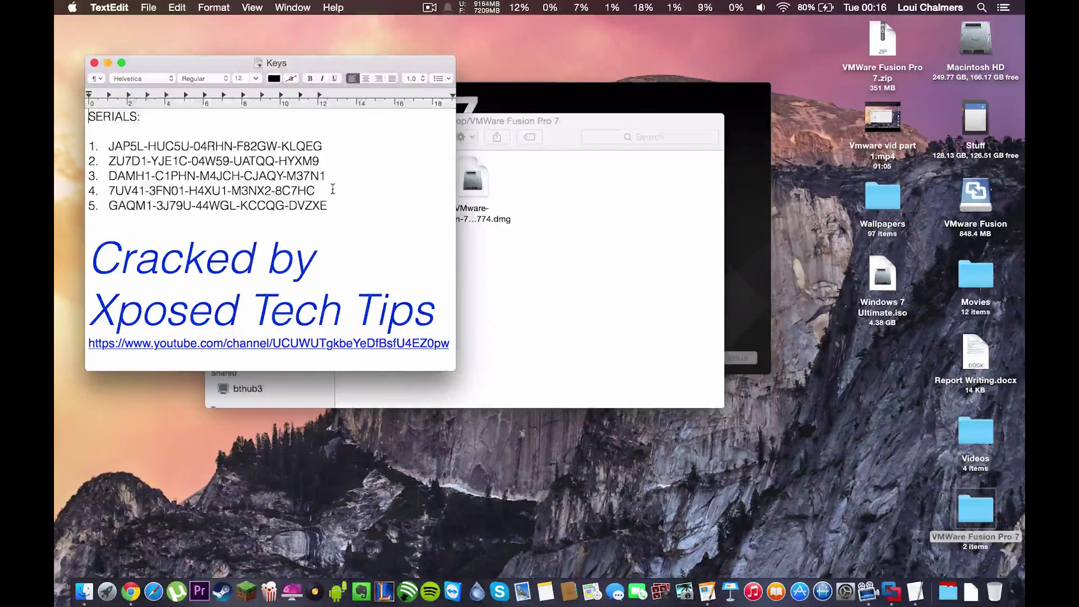
drag(317, 191, 108, 190)
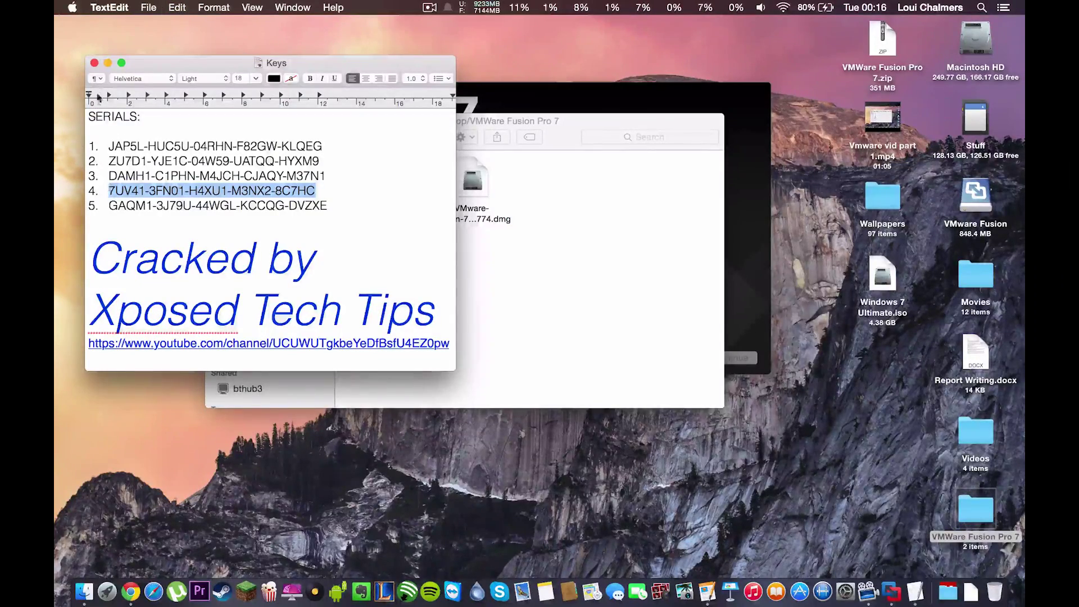
click(108, 64)
Paste the copied serial into VMware Fusion's license key field and submit it.
click(486, 108)
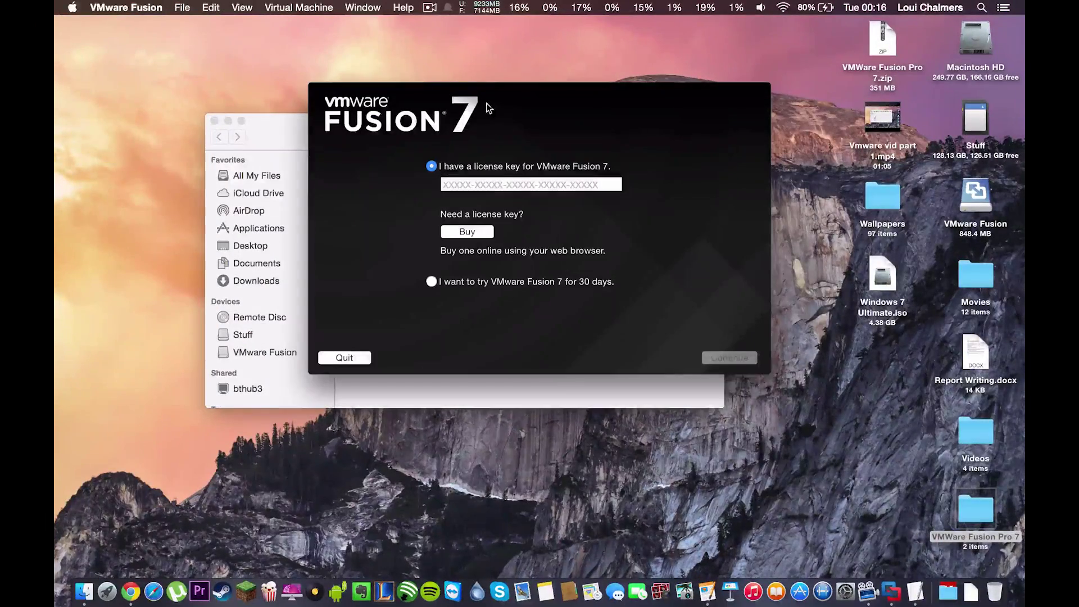
right_click(492, 183)
click(520, 217)
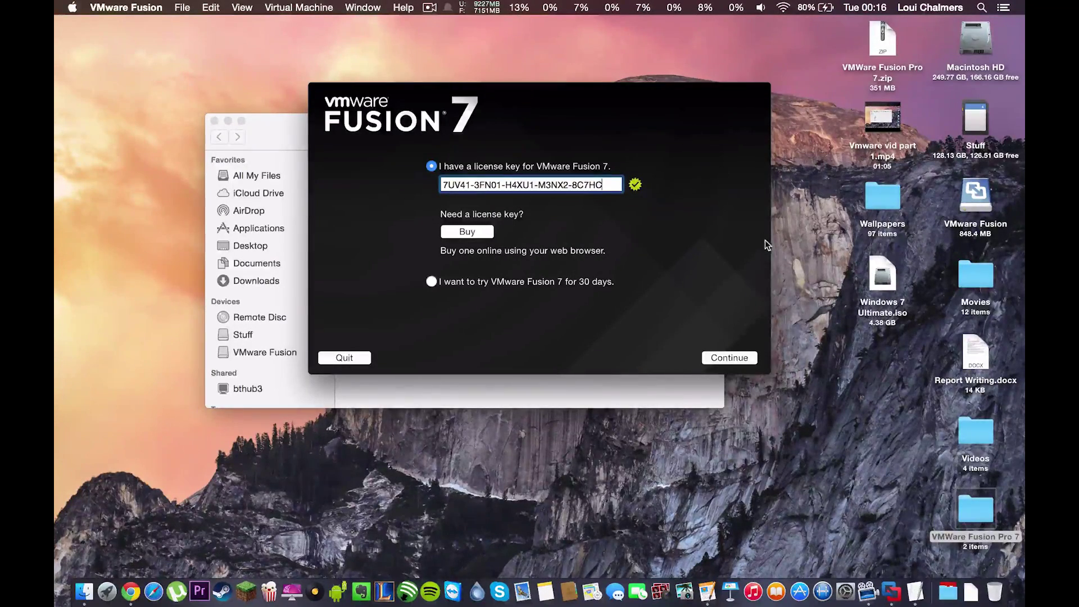
click(731, 357)
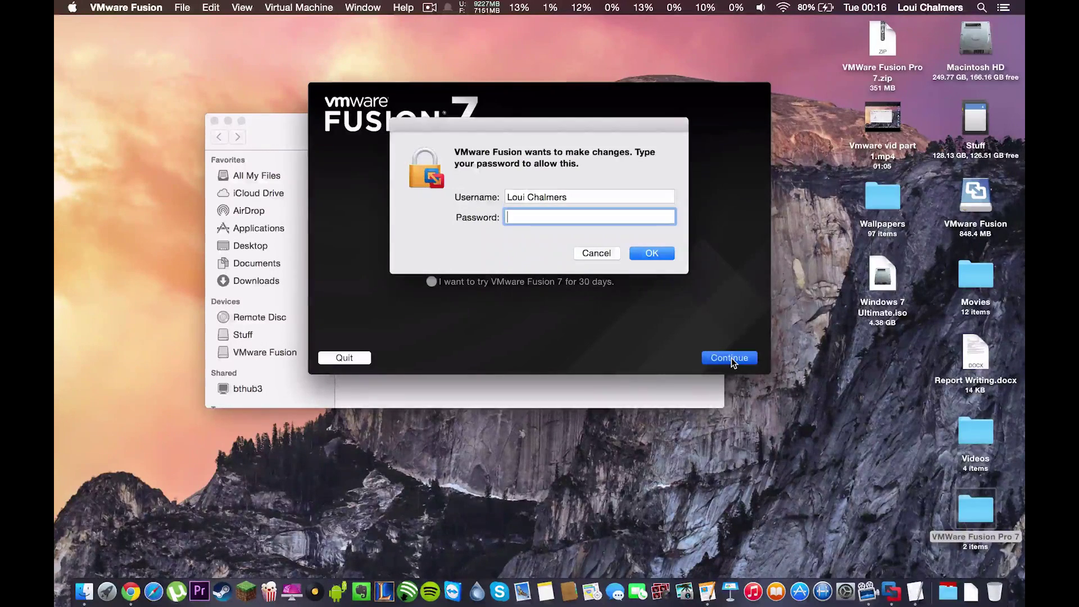
text(xxx)
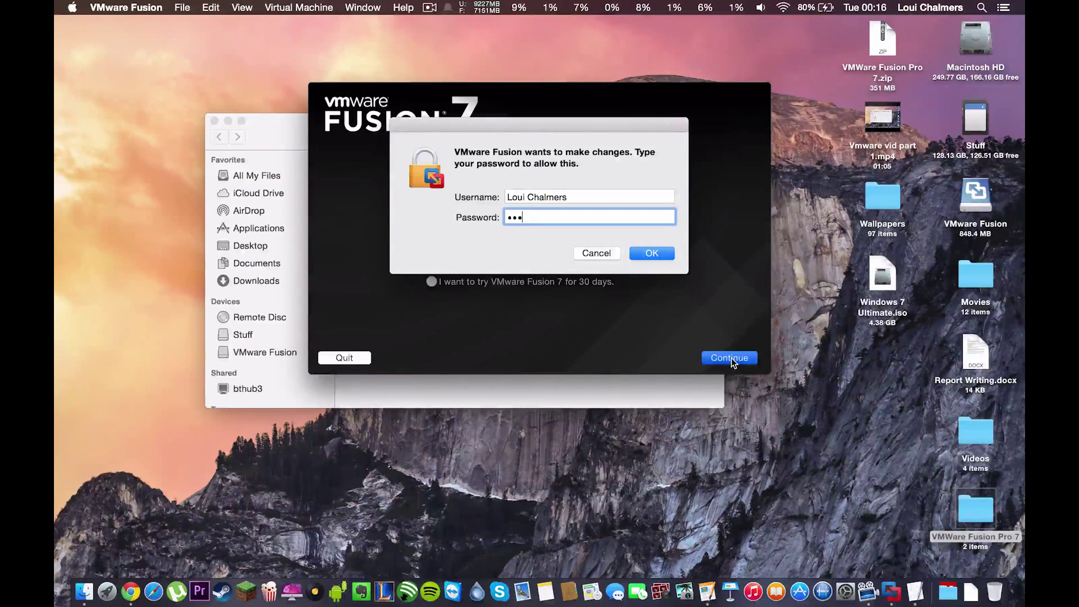
text(xxxxx)
Confirm with the admin password, untick the help-improve option, and finish licensing.
key(Return)
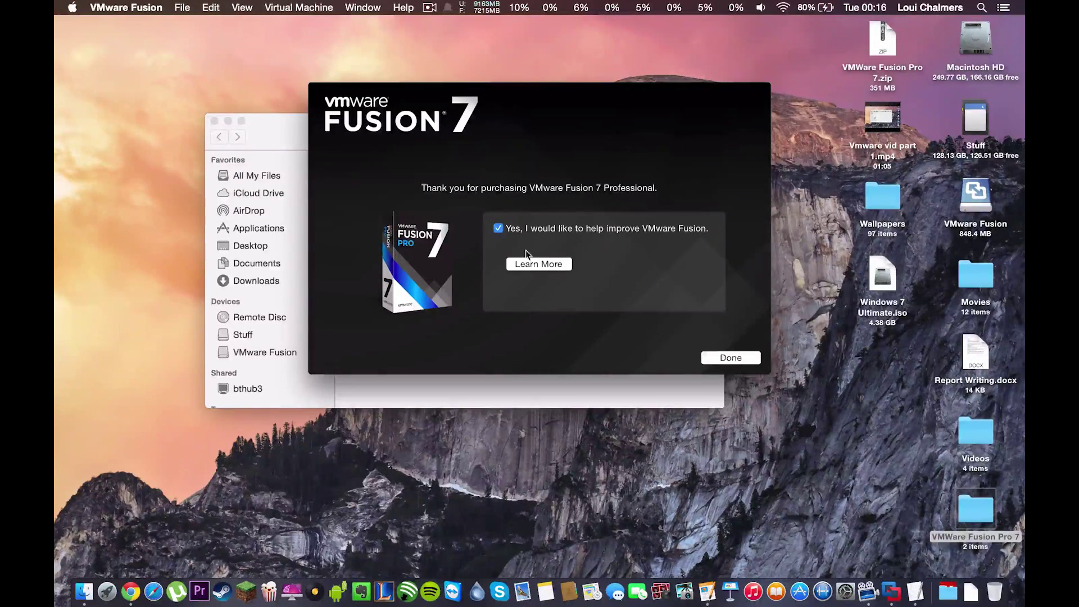
click(499, 228)
click(730, 359)
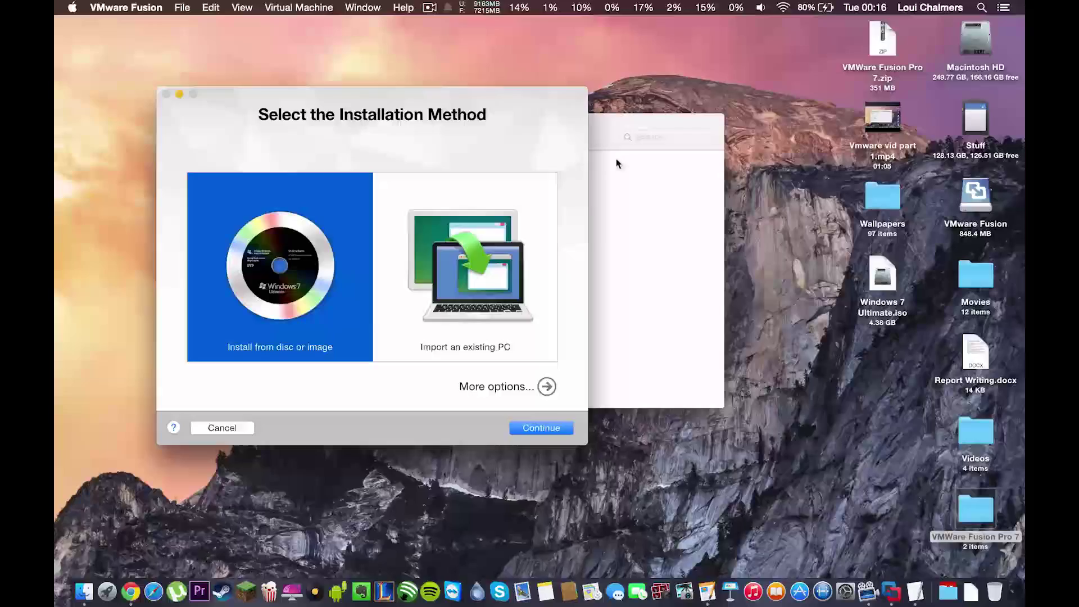
Close the installer folder window and quit VMware Fusion.
click(616, 125)
click(214, 120)
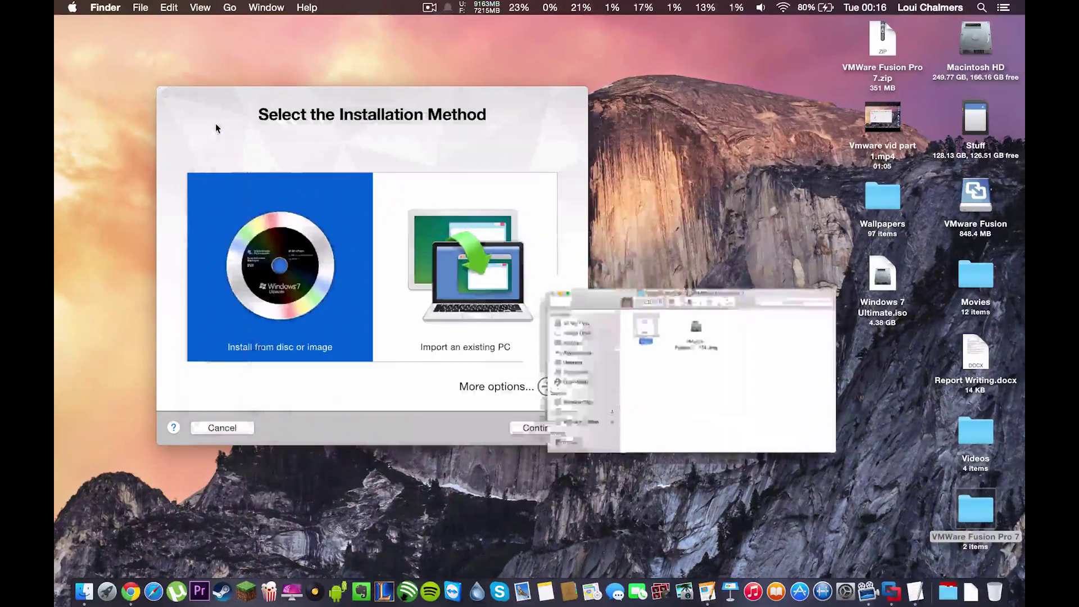
drag(253, 115, 399, 117)
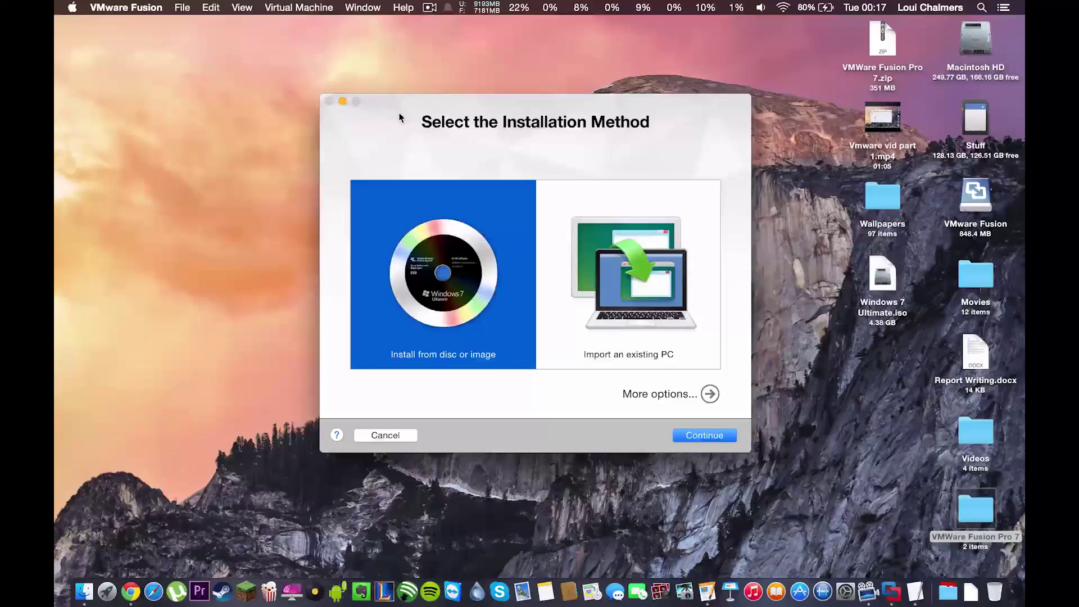
key(super+h)
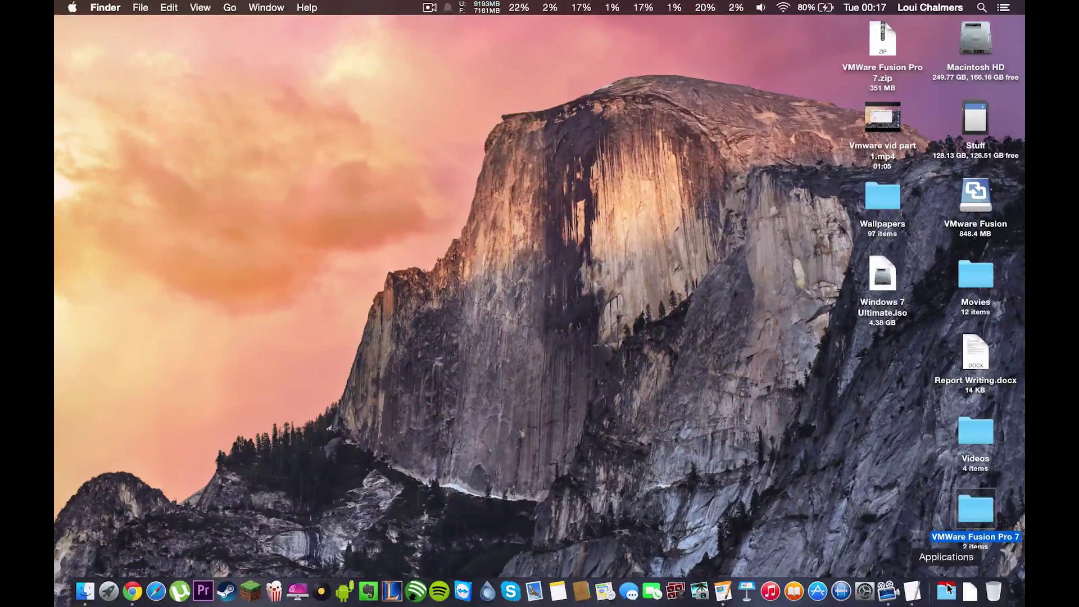
Relaunch VMware Fusion from the Applications folder in Finder.
click(944, 590)
scroll(474, 510, down, 5)
scroll(475, 509, down, 5)
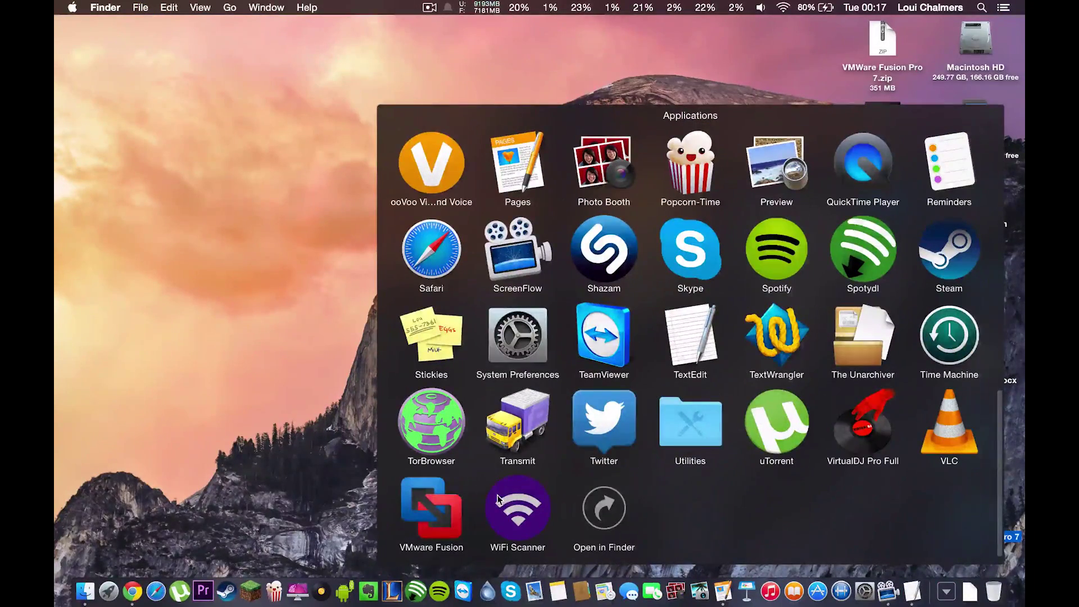
click(604, 507)
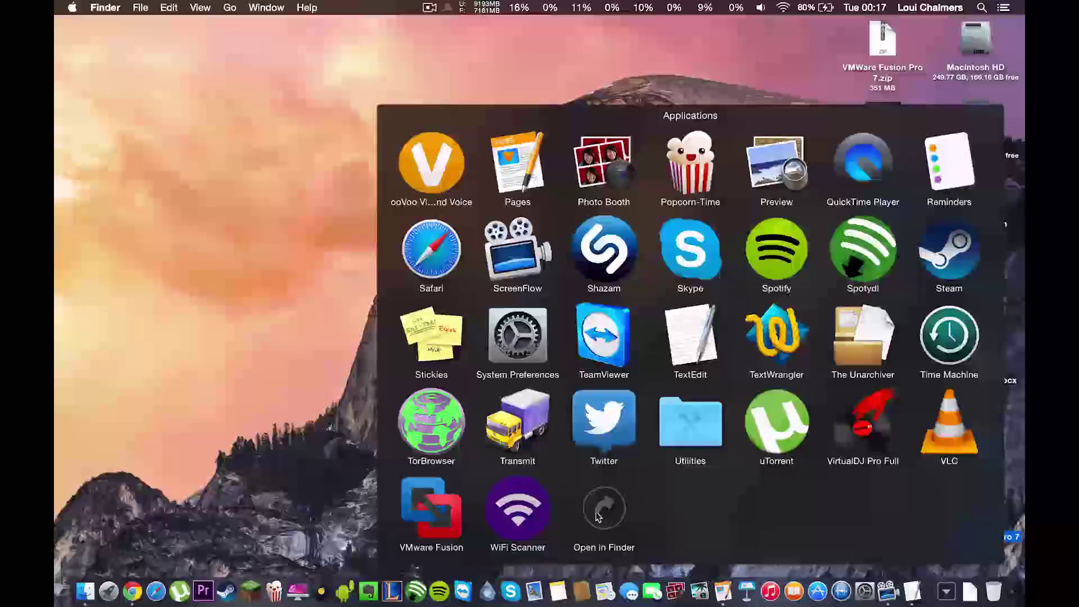
scroll(417, 353, down, 10)
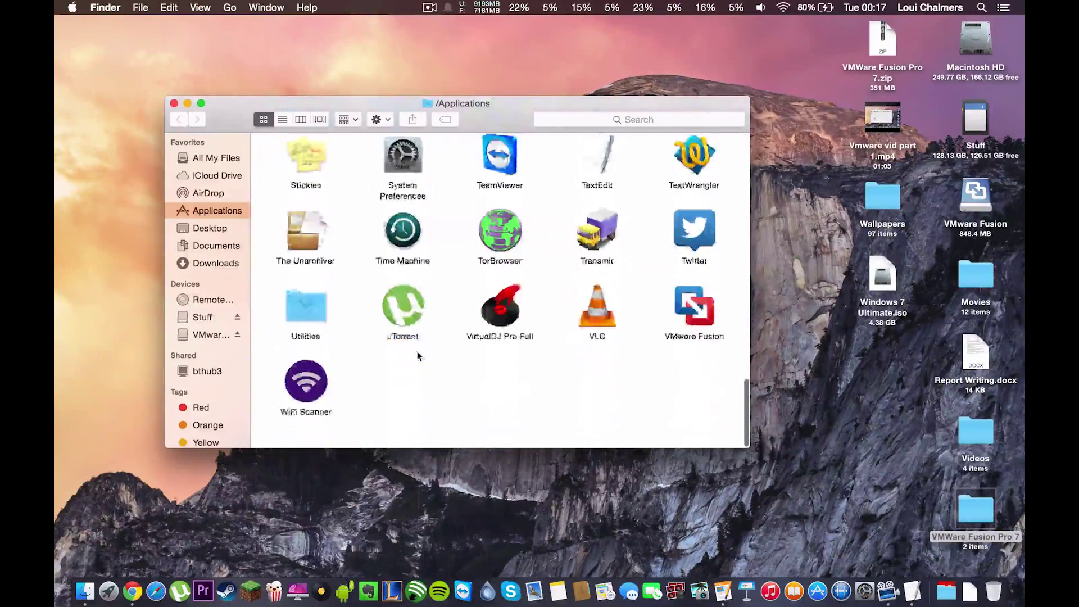
double_click(681, 312)
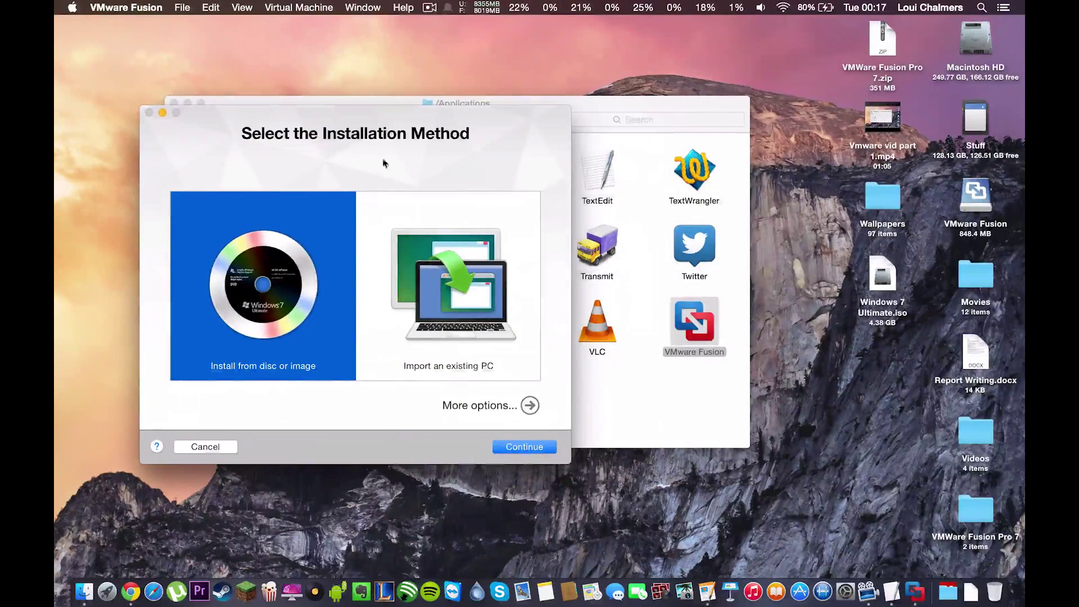
Show More options in the installation window, listing Boot Camp and custom VM, and shift the window right.
click(528, 406)
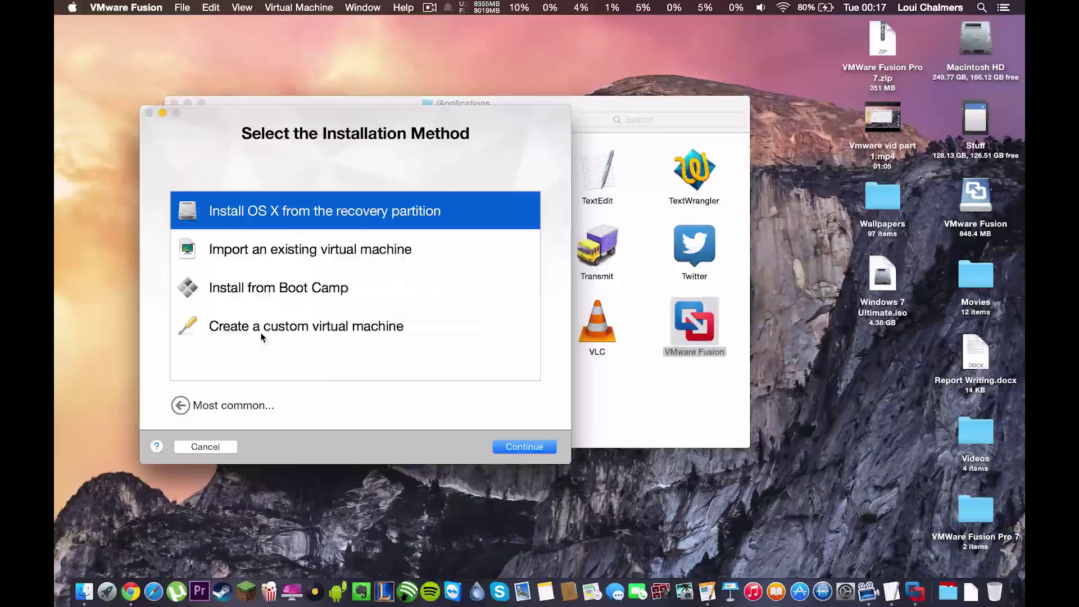
drag(228, 132, 306, 122)
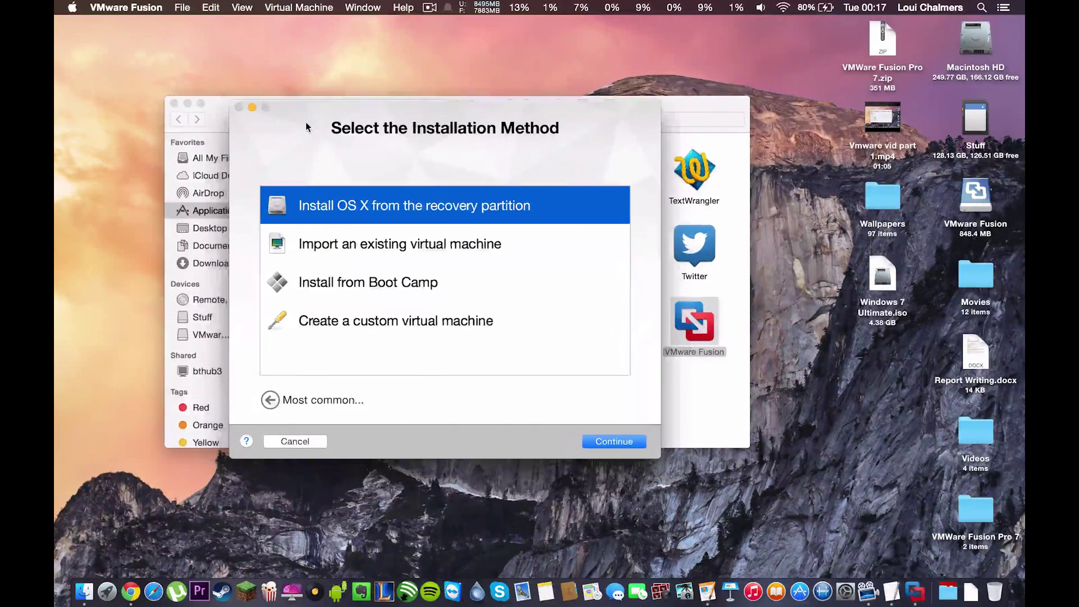